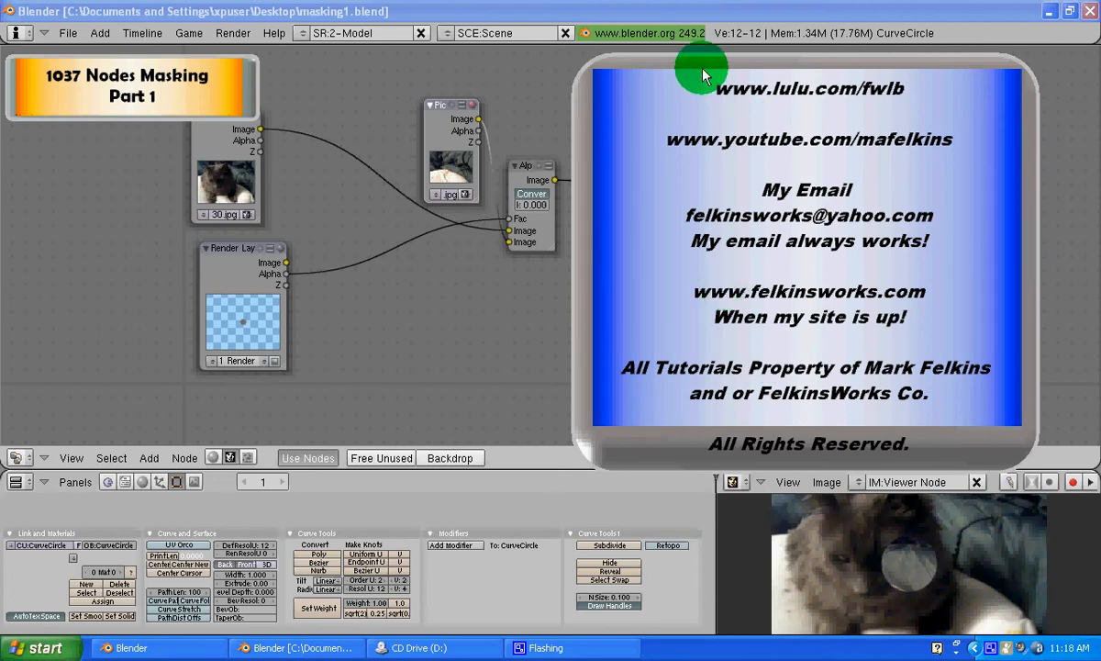
# - Close the contact-details note and move the "1037 Nodes Masking Part 1" note clear of the Picture node
pyautogui.moveTo(702, 75); pyautogui.dragTo(800, 99)
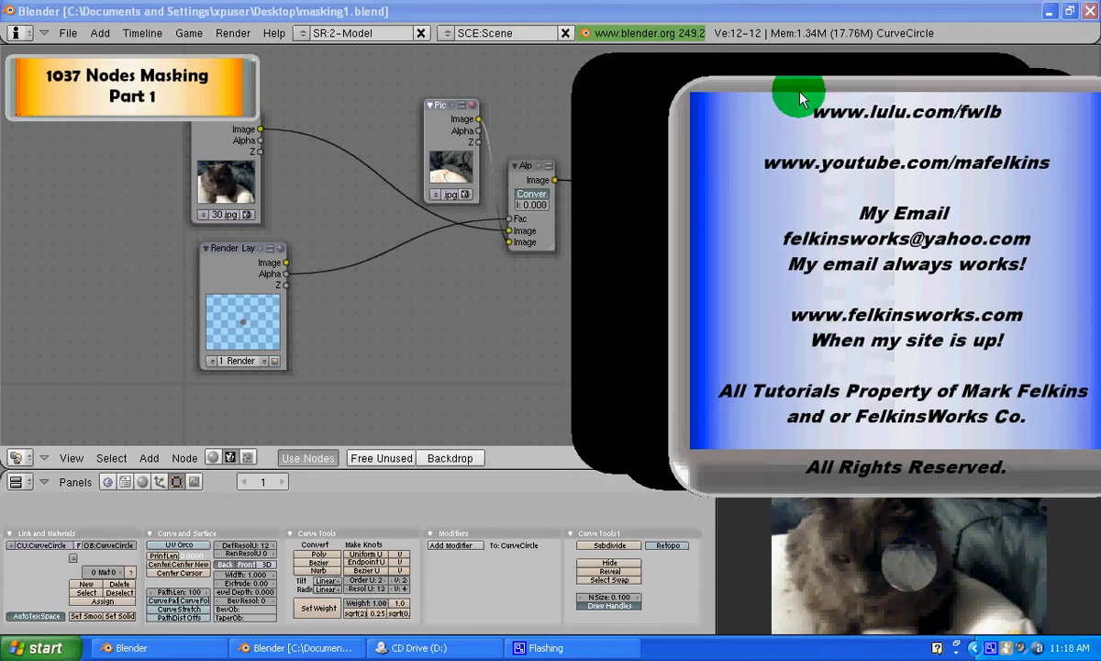
pyautogui.rightClick(927, 163)
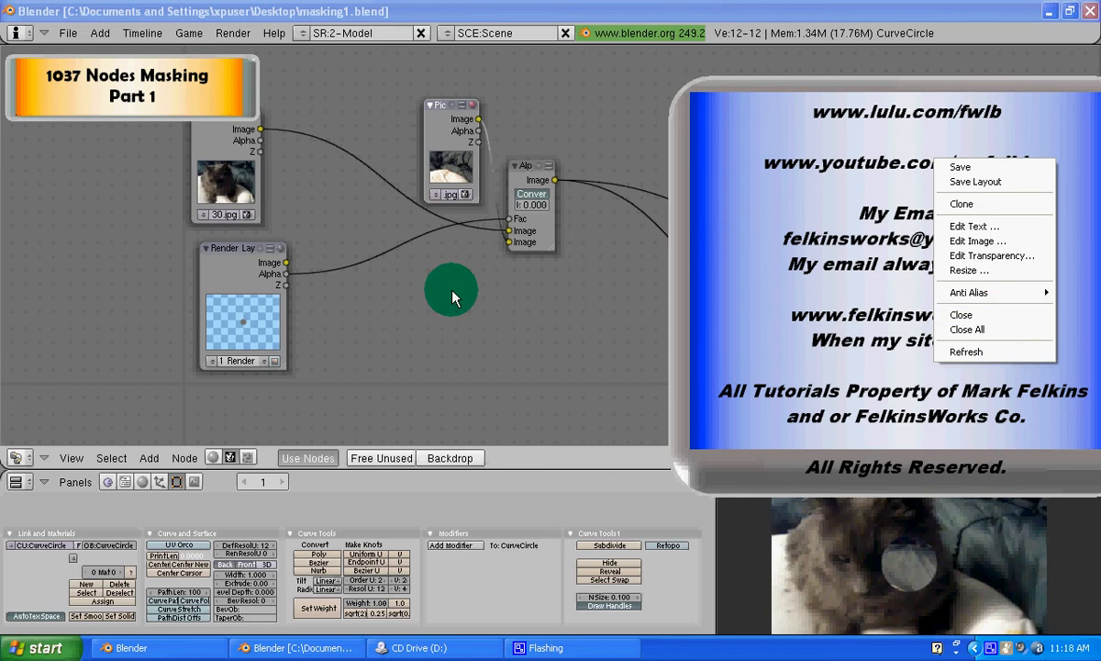
pyautogui.click(987, 317)
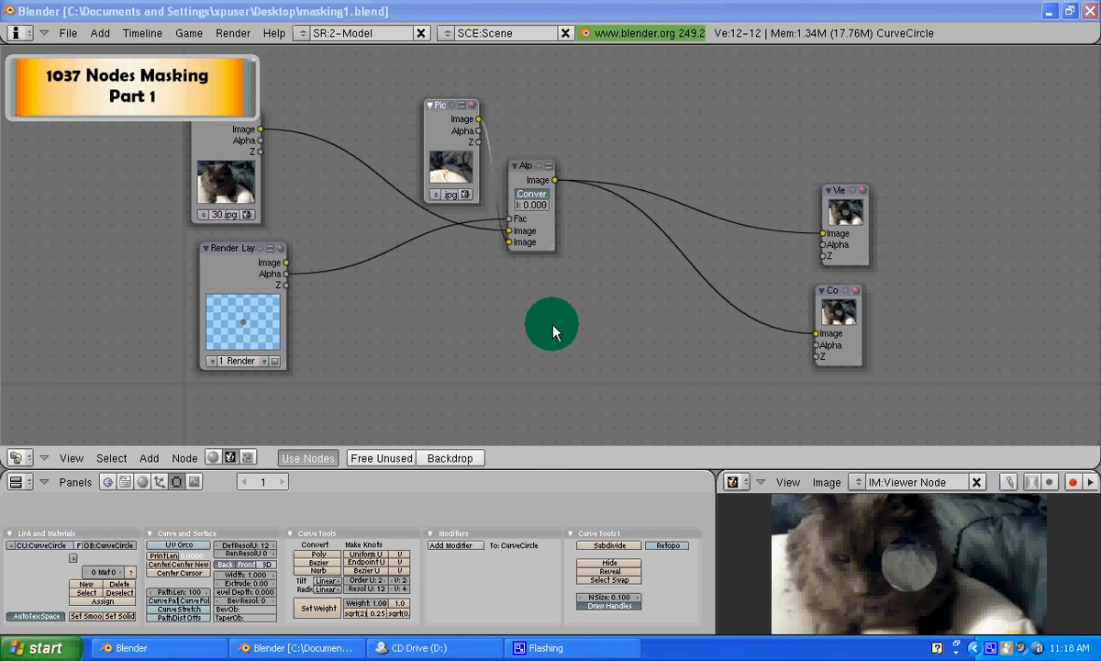
pyautogui.moveTo(170, 90); pyautogui.dragTo(1069, 80)
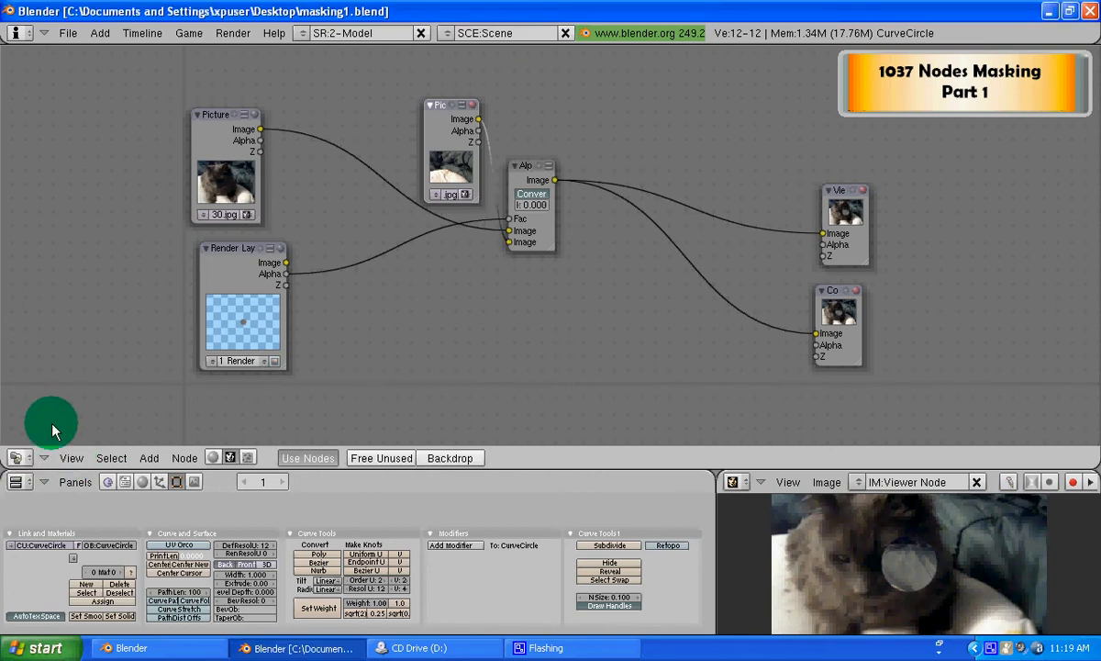
# - Change the node area to the 3D View and examine the circle curve's size within the camera frame
pyautogui.click(28, 459)
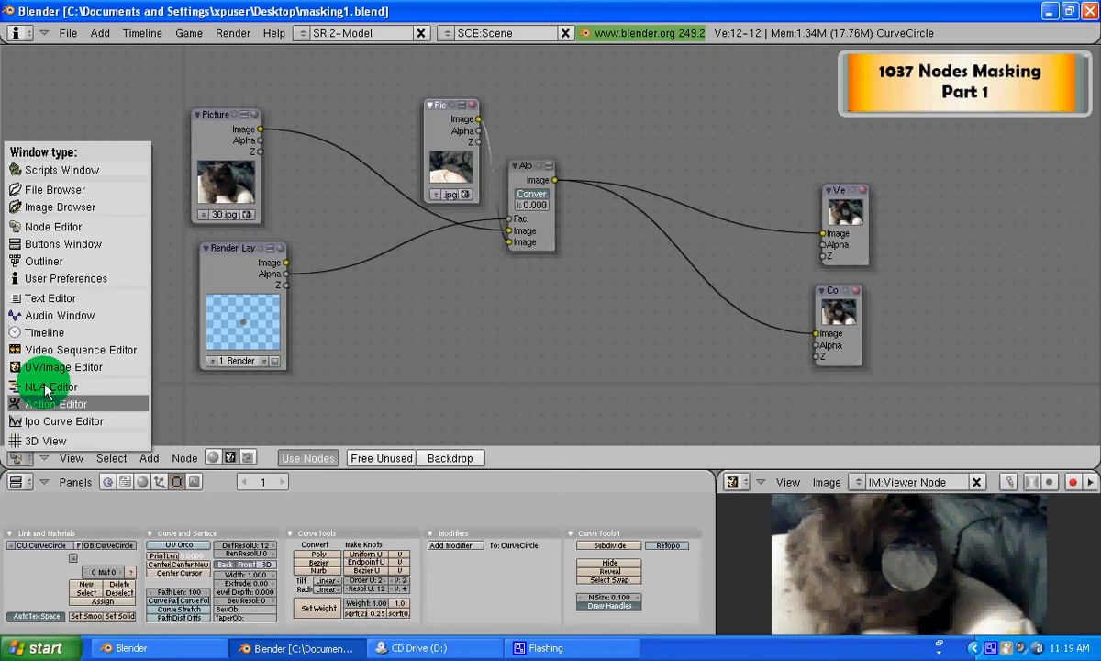
pyautogui.click(46, 440)
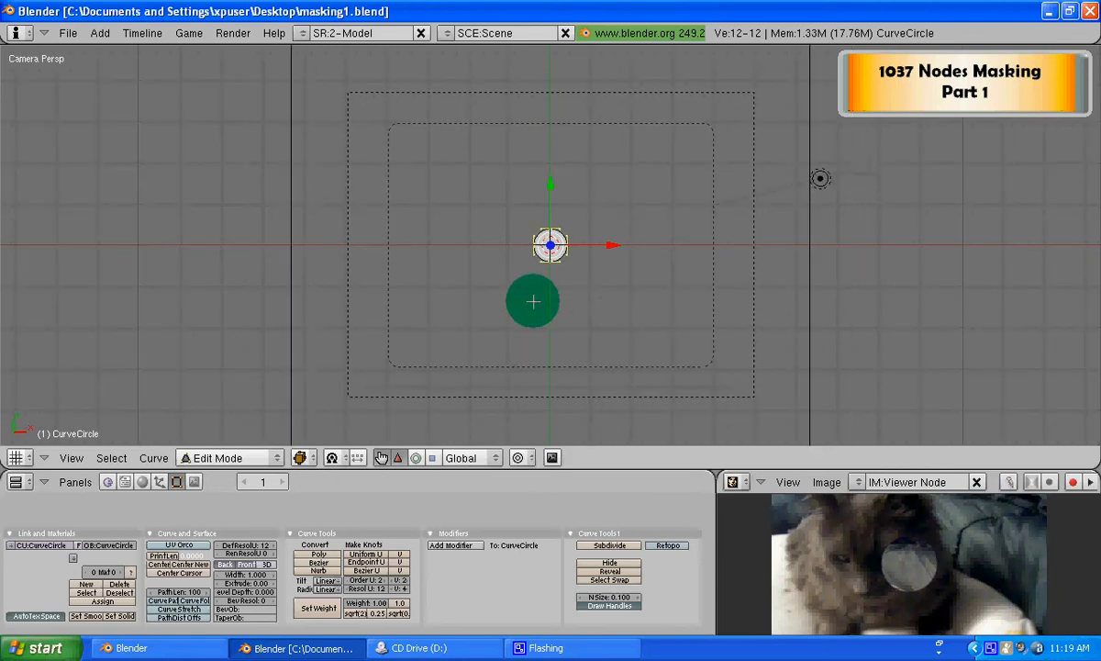
pyautogui.scroll(-1, 533, 301)
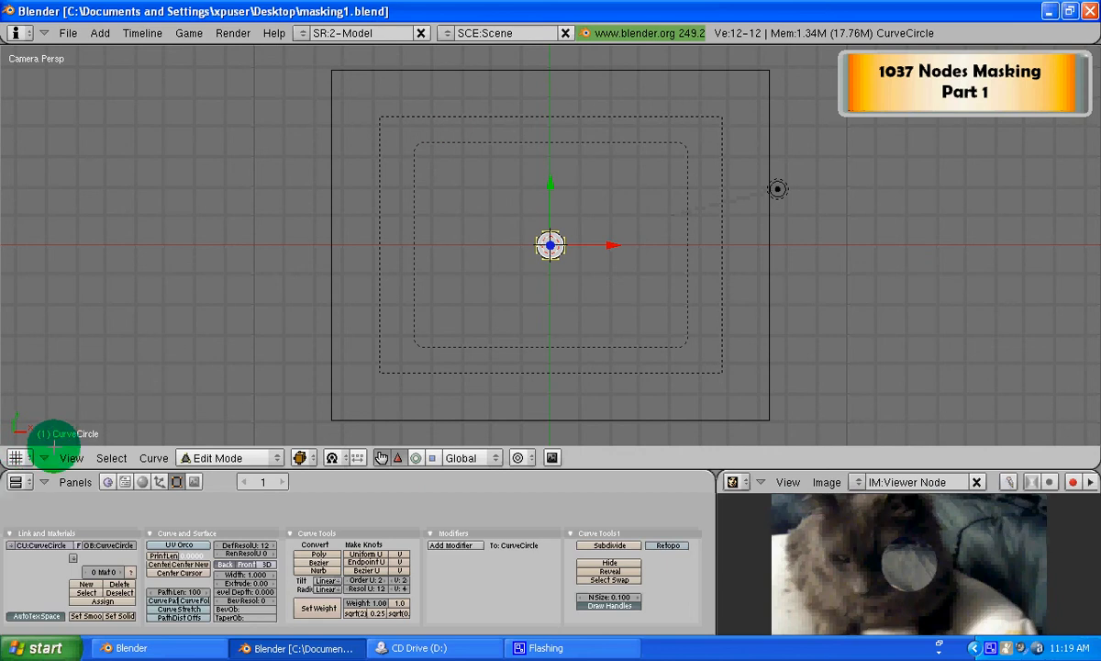
pyautogui.scroll(1, 554, 252)
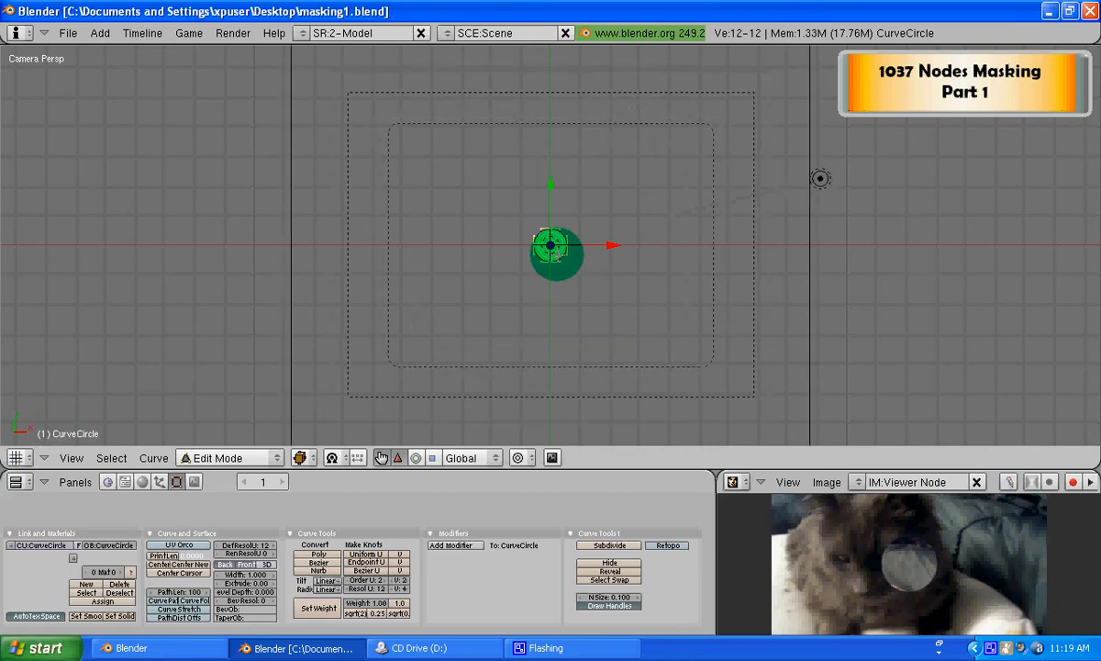
pyautogui.scroll(2, 550, 247)
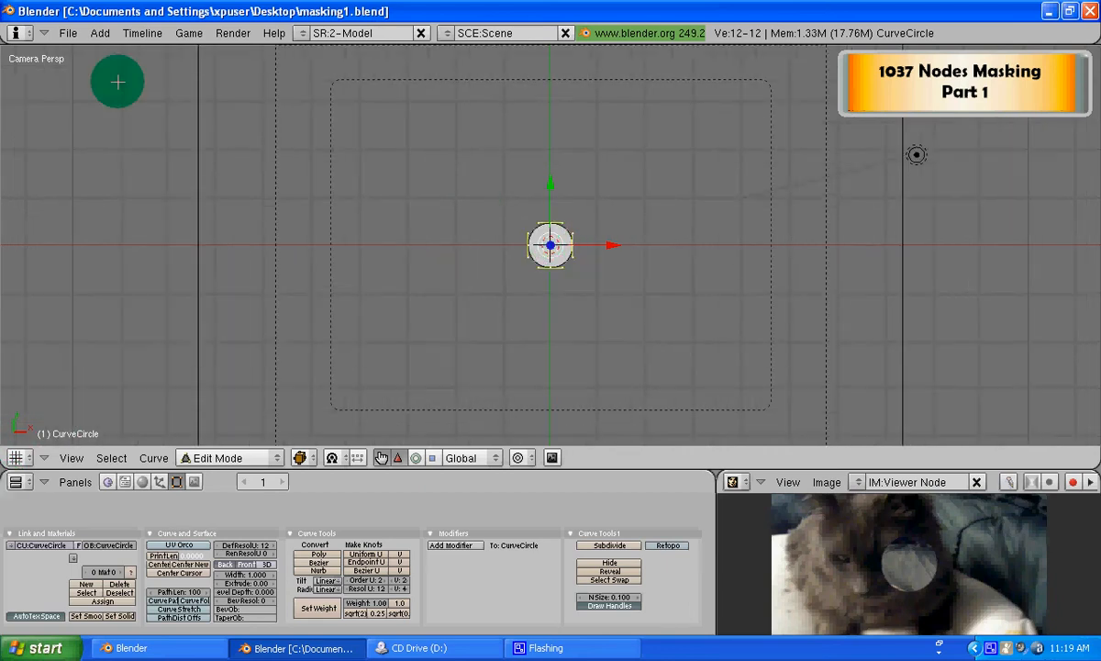
pyautogui.click(103, 34)
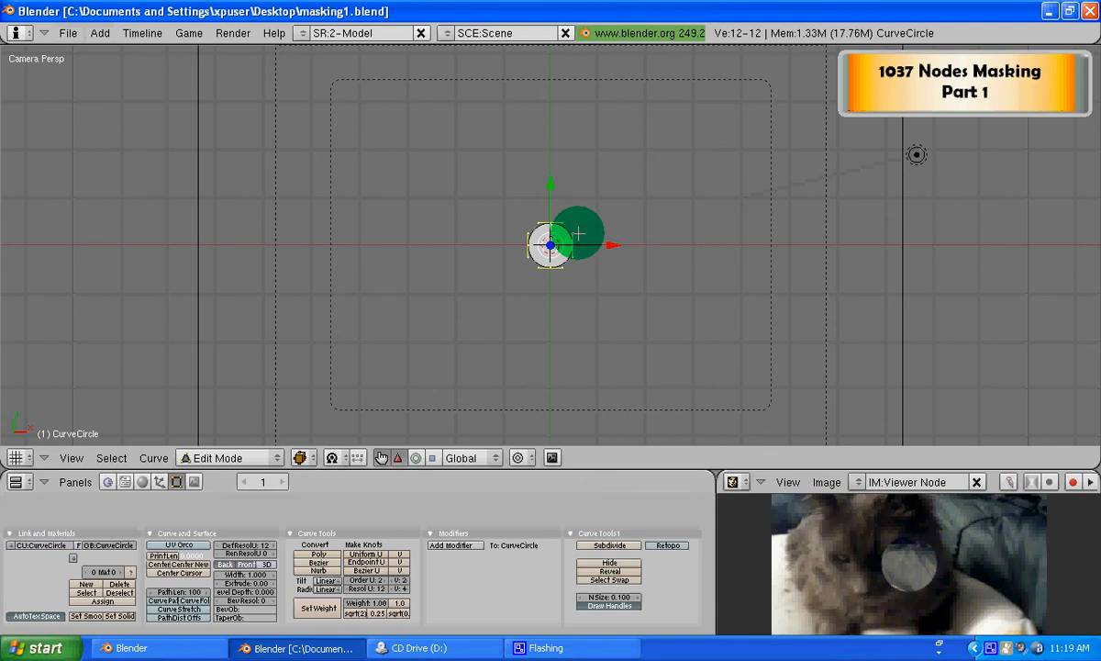
pyautogui.scroll(1, 550, 246)
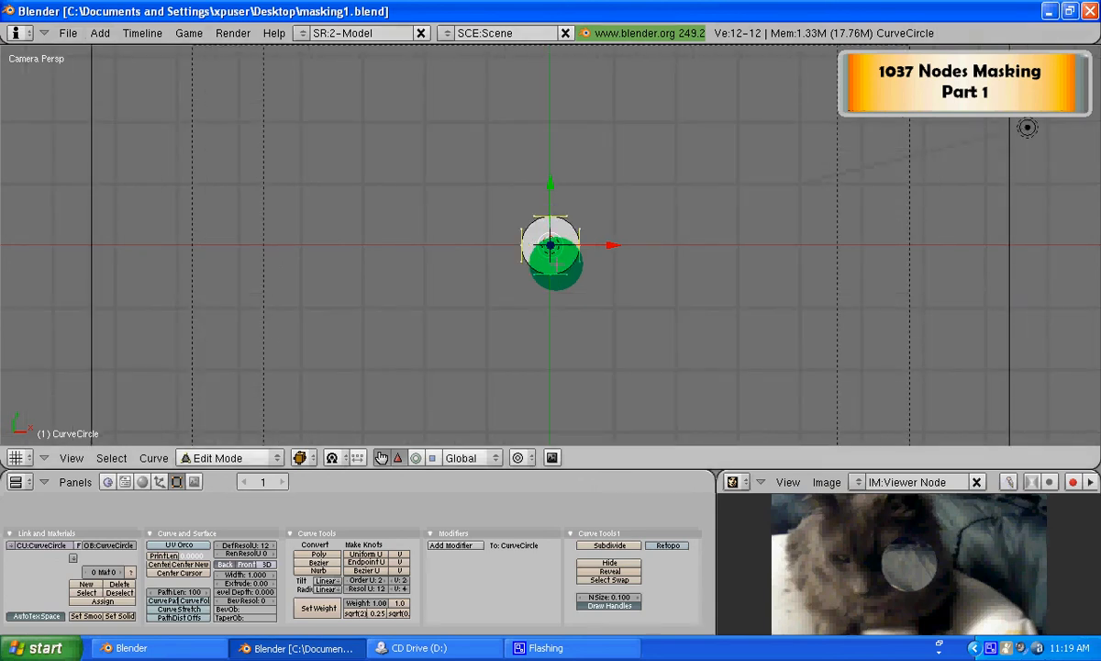
pyautogui.scroll(1, 555, 264)
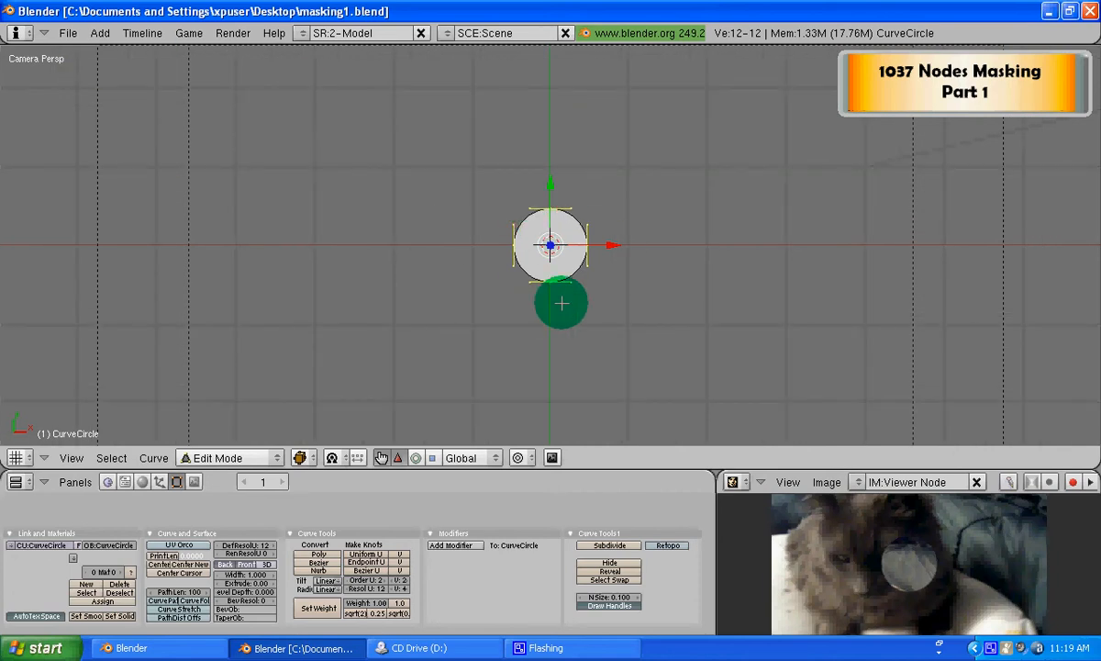
pyautogui.scroll(-3, 605, 276)
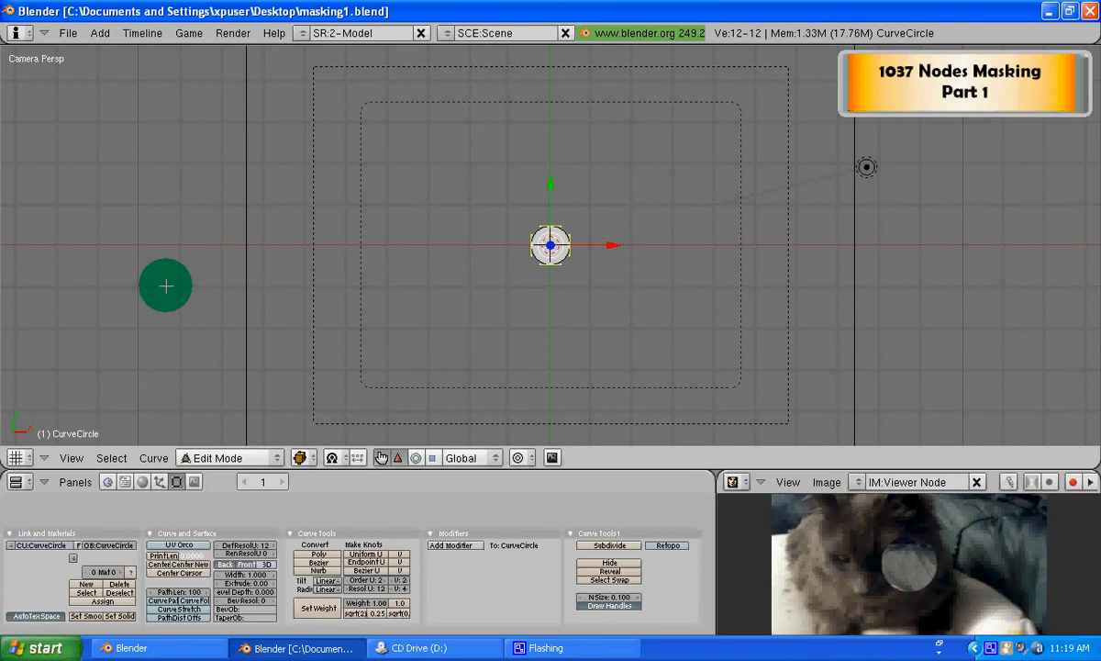
pyautogui.scroll(5, 165, 286)
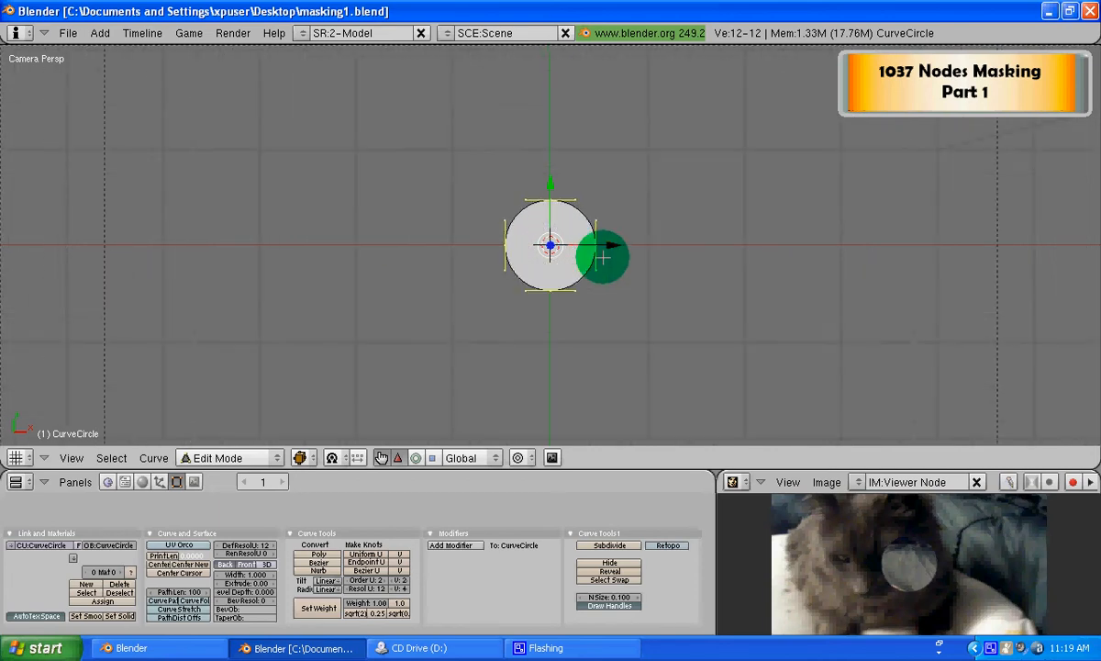
pyautogui.scroll(-2, 518, 272)
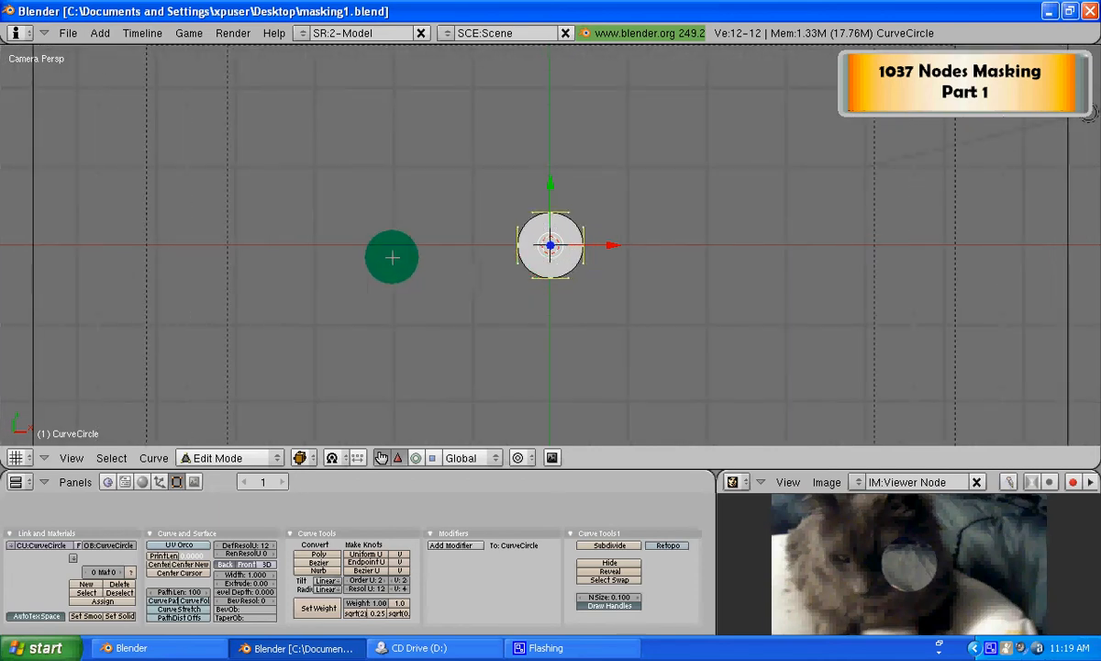
pyautogui.scroll(-1, 390, 253)
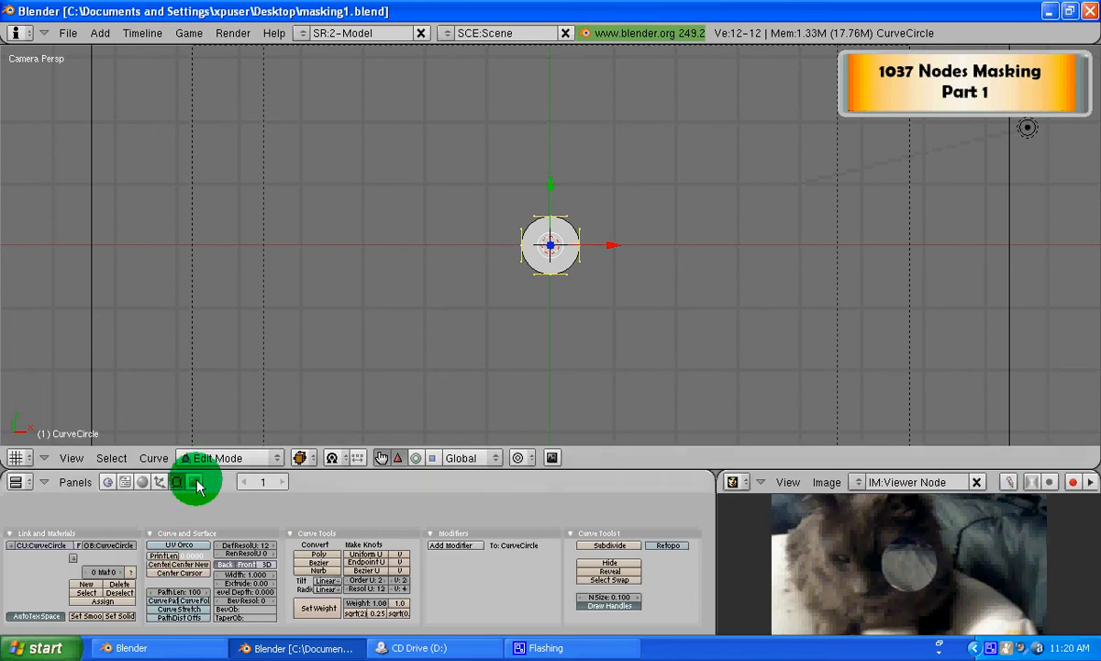
# - Display the material settings of the circle curve
pyautogui.click(144, 483)
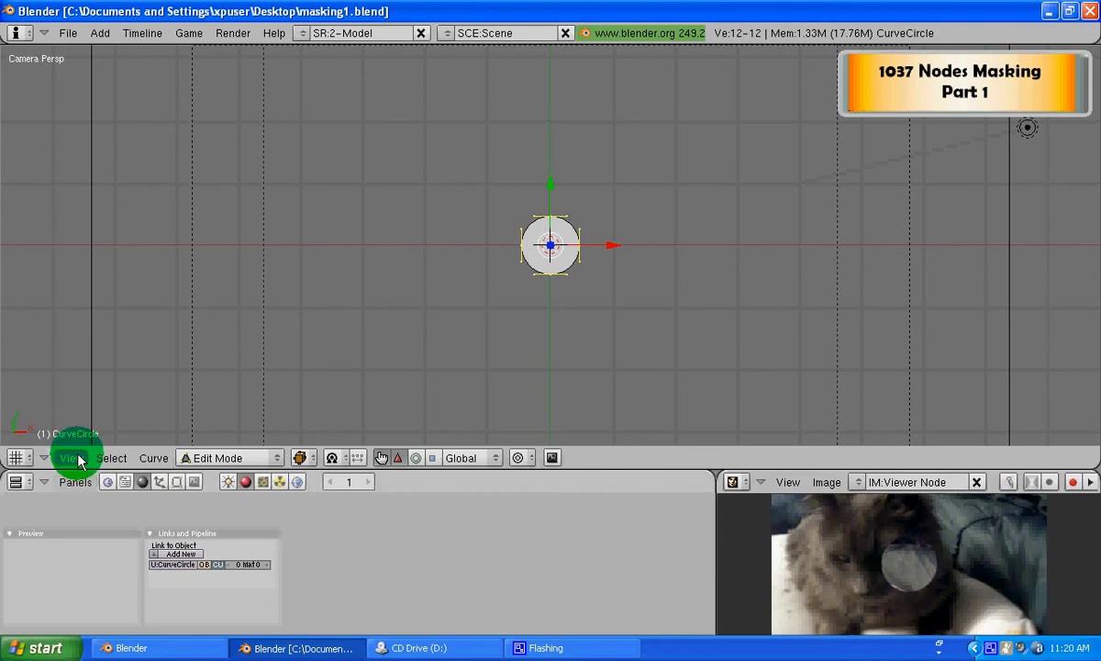
pyautogui.click(18, 457)
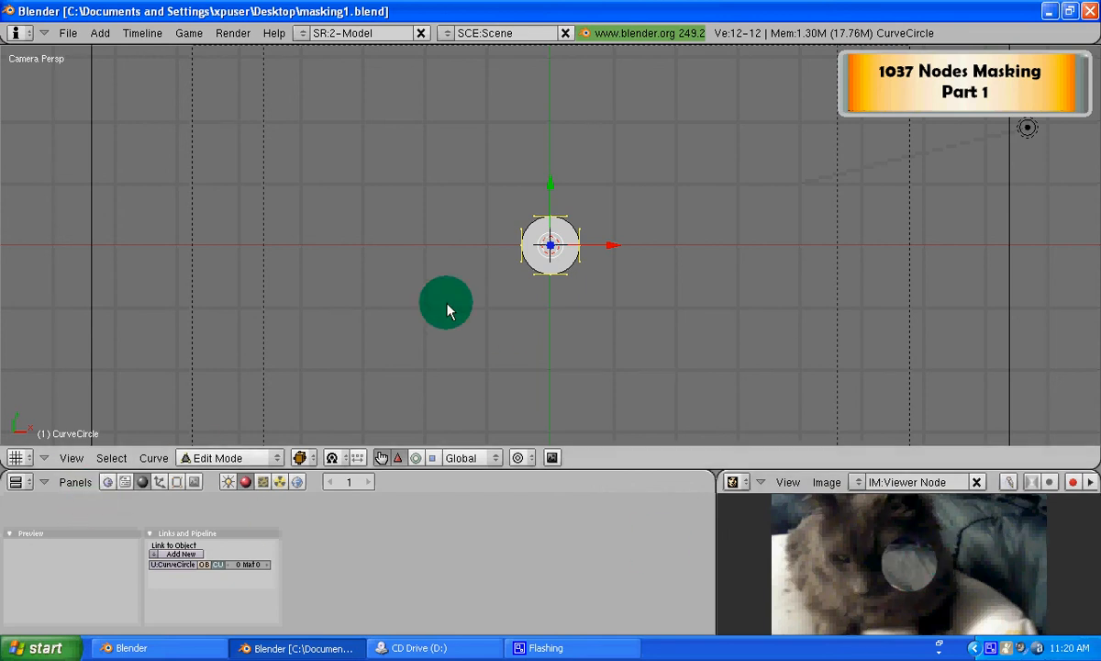
pyautogui.click(271, 465)
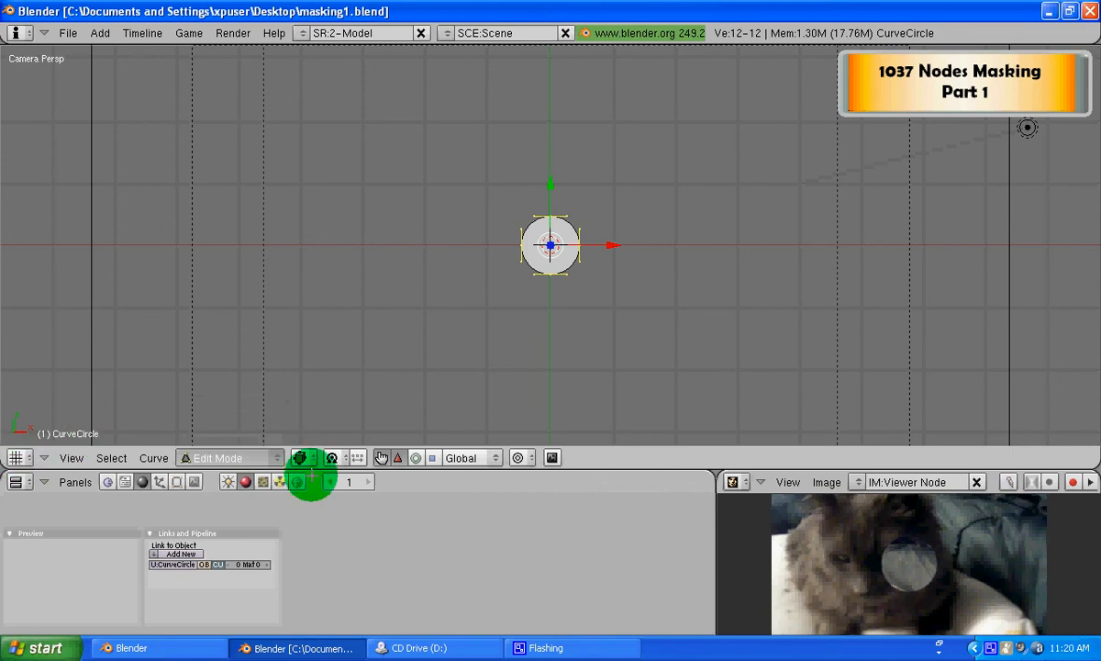
# - Return the main area to the Node Editor and display the scene's render settings
pyautogui.click(29, 458)
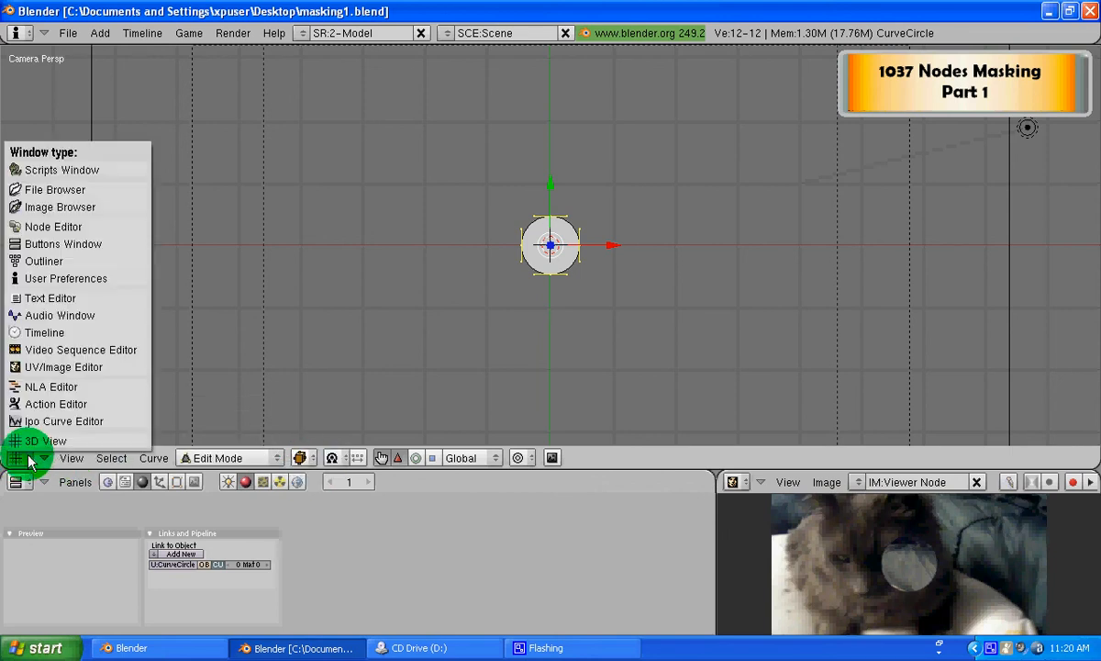
pyautogui.click(57, 228)
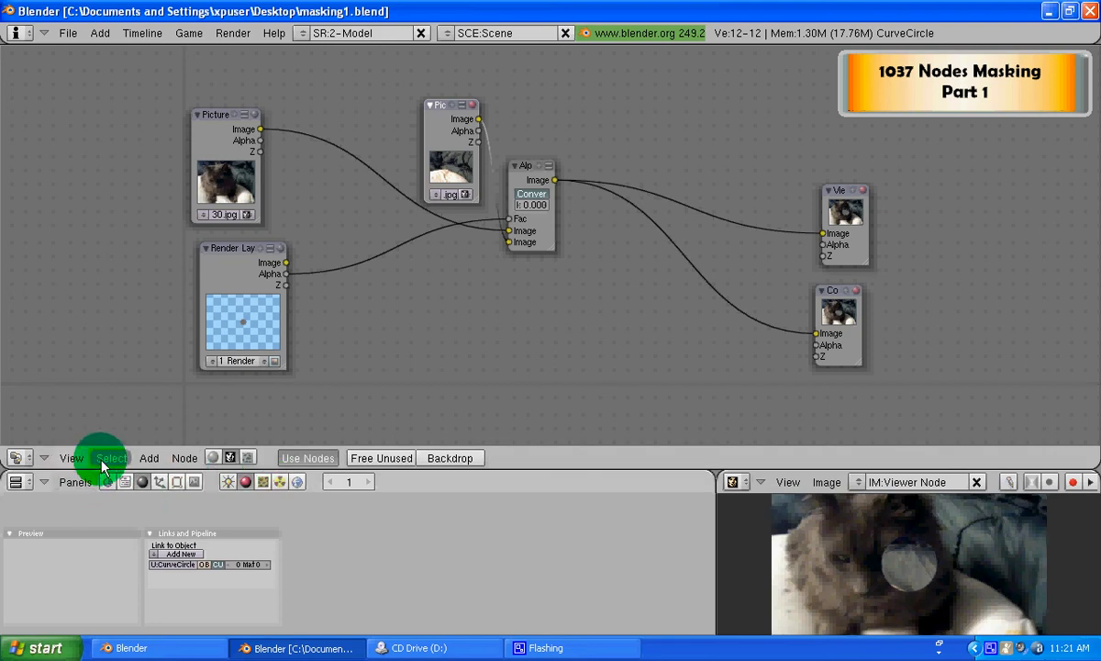
pyautogui.click(193, 486)
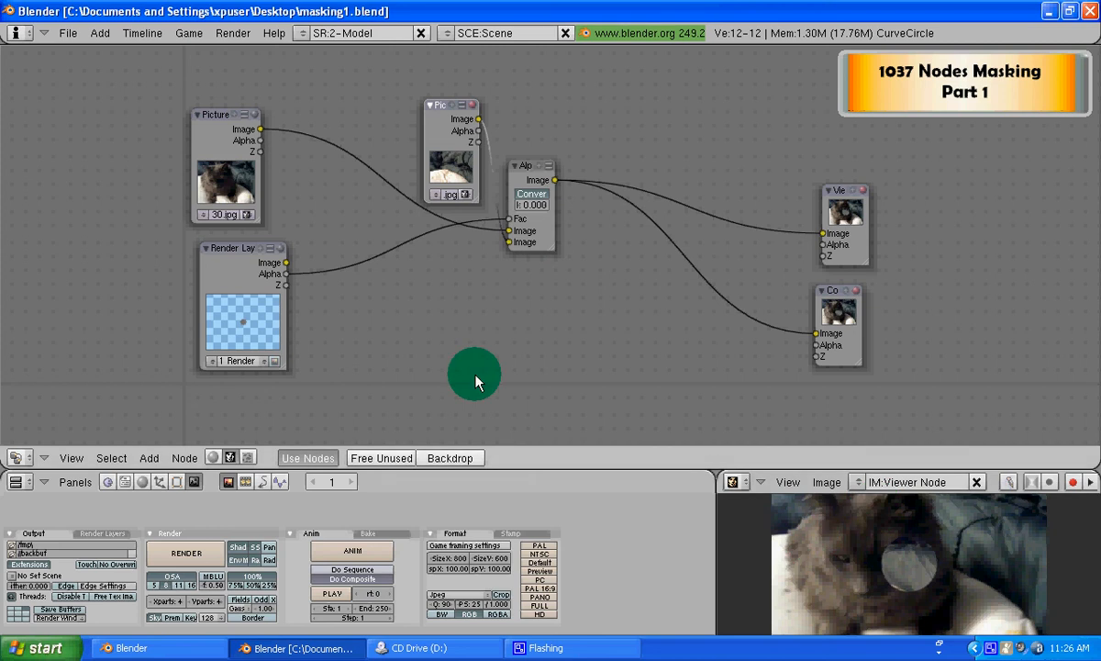
# - Select the Render Layers node, render the current frame and close the render window
pyautogui.click(220, 253)
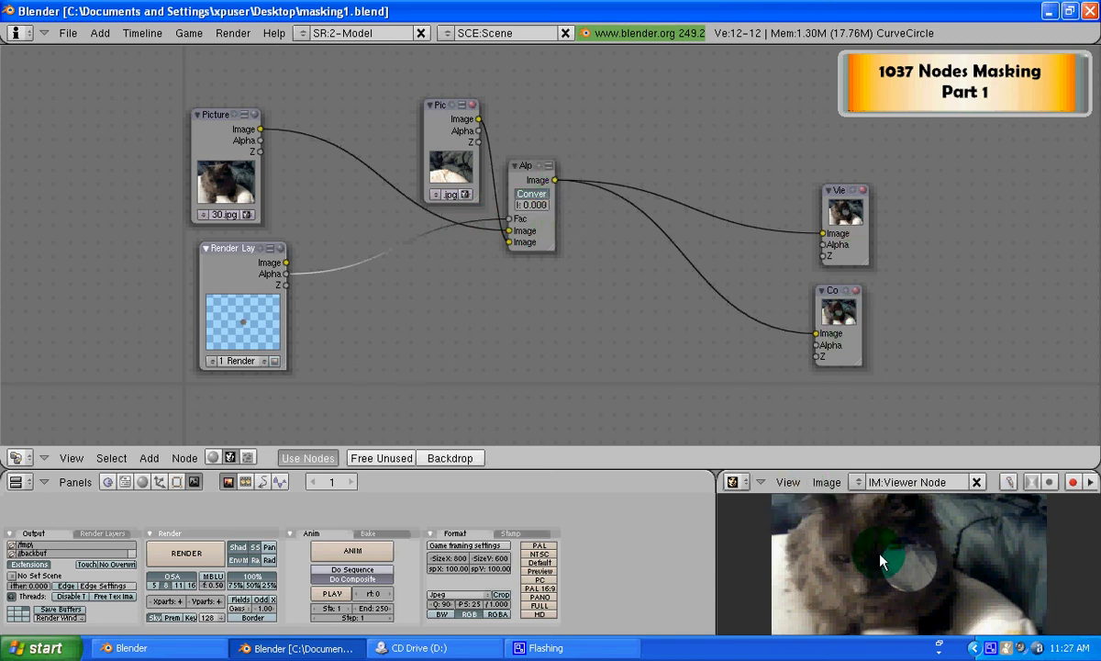
pyautogui.press('F12')
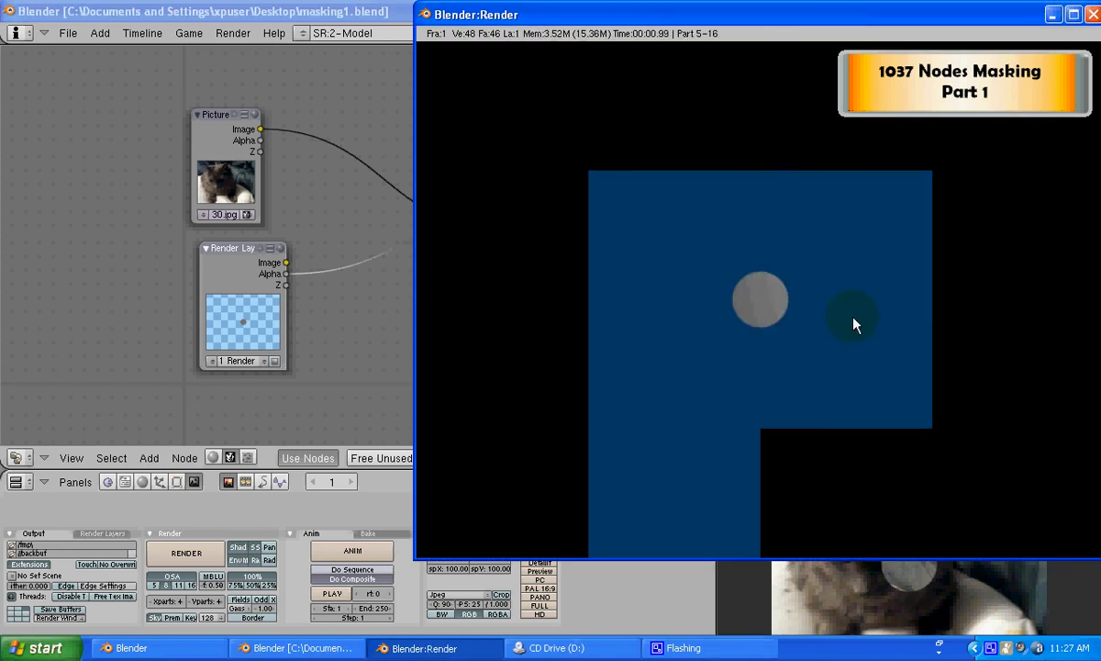
pyautogui.click(1093, 16)
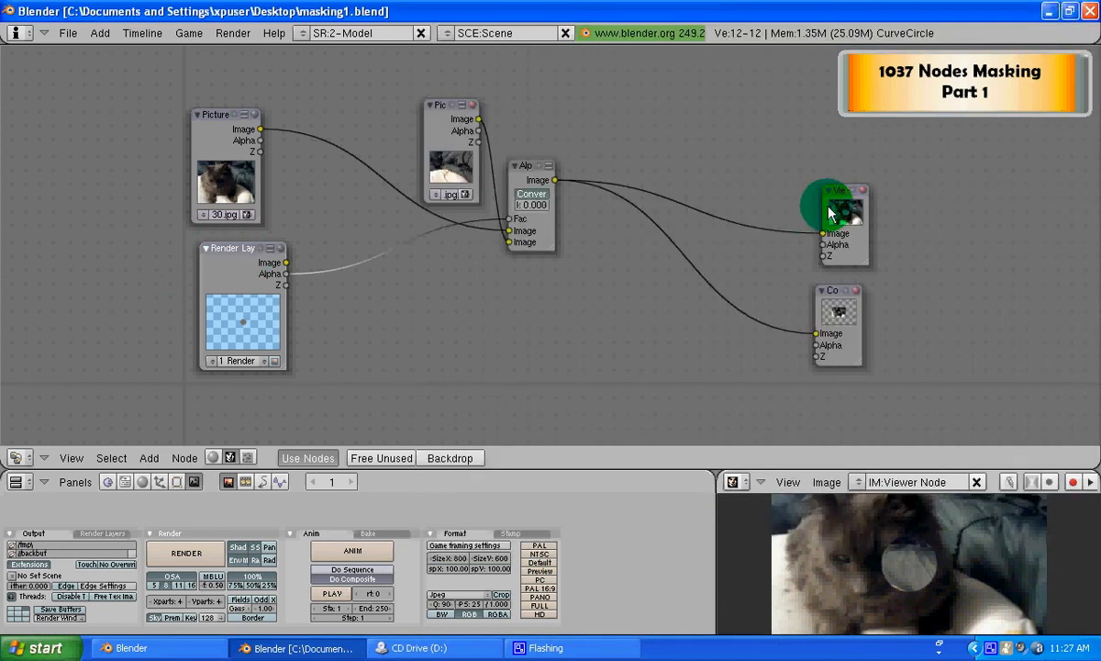
# - Select the Viewer node, render the composited frame again and minimize the render window
pyautogui.click(835, 299)
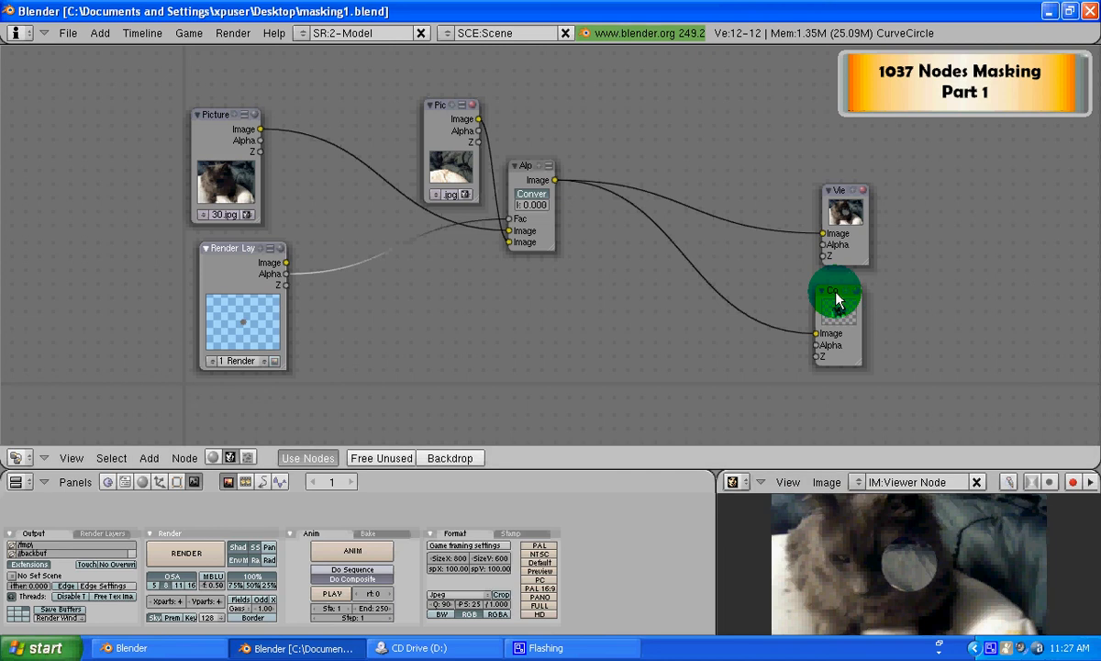
pyautogui.click(842, 190)
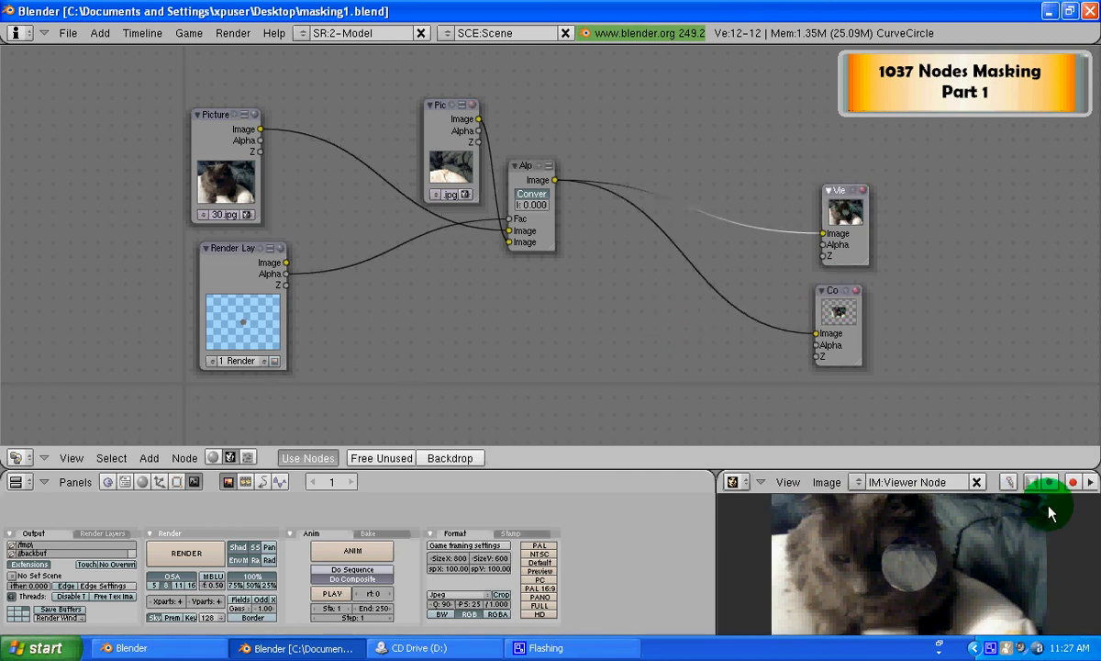
pyautogui.click(859, 486)
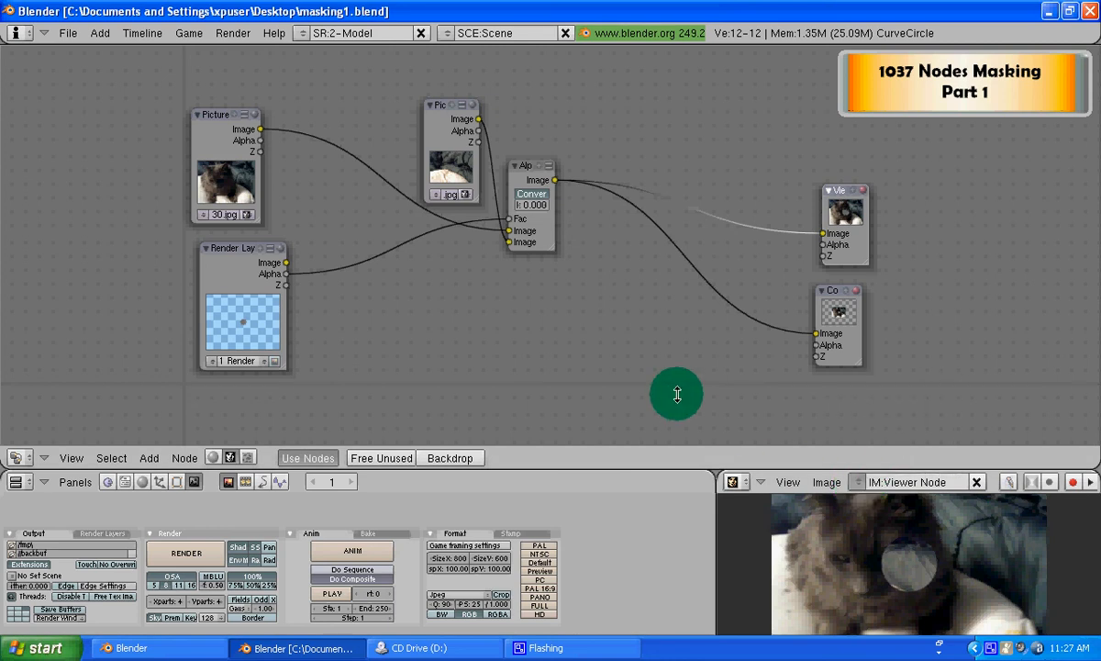
pyautogui.press('F12')
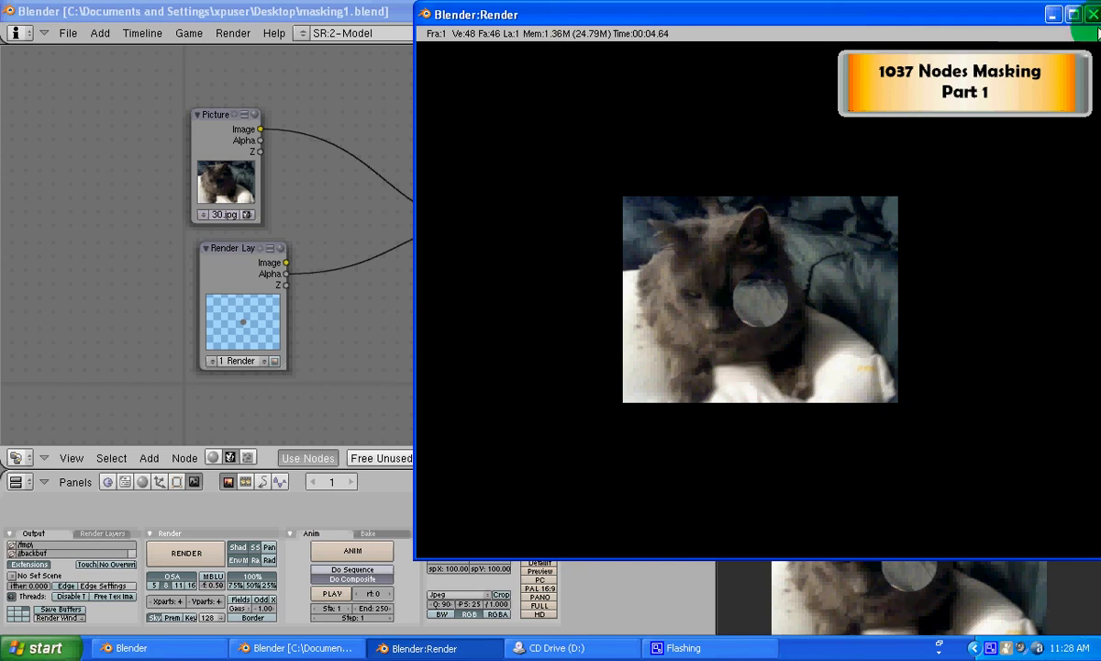
pyautogui.click(1053, 15)
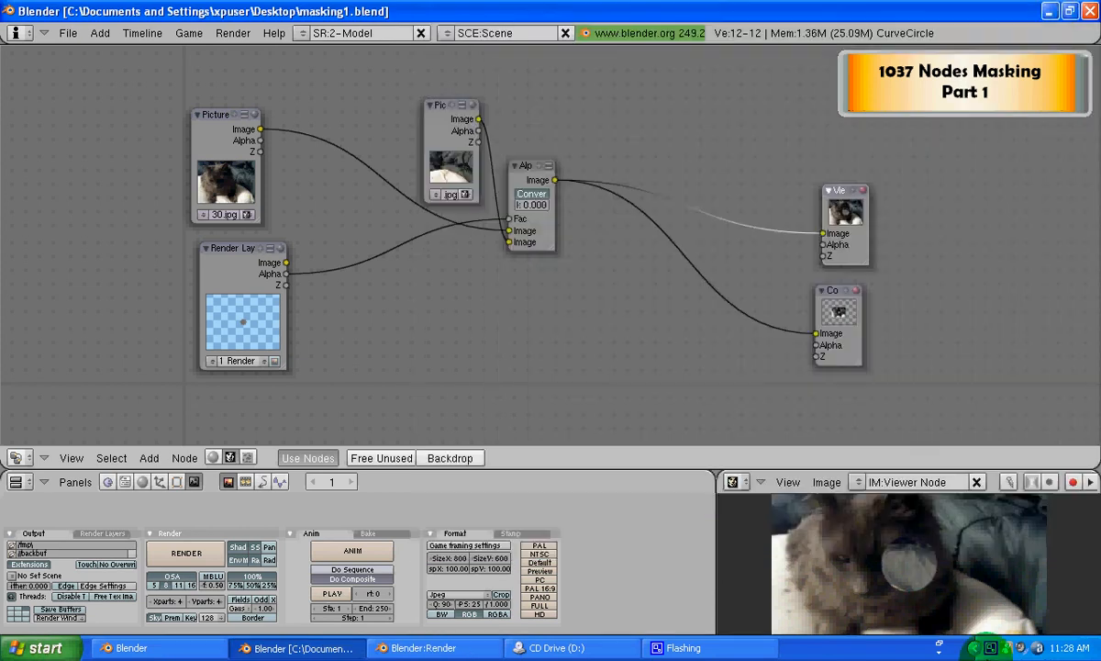
pyautogui.click(991, 650)
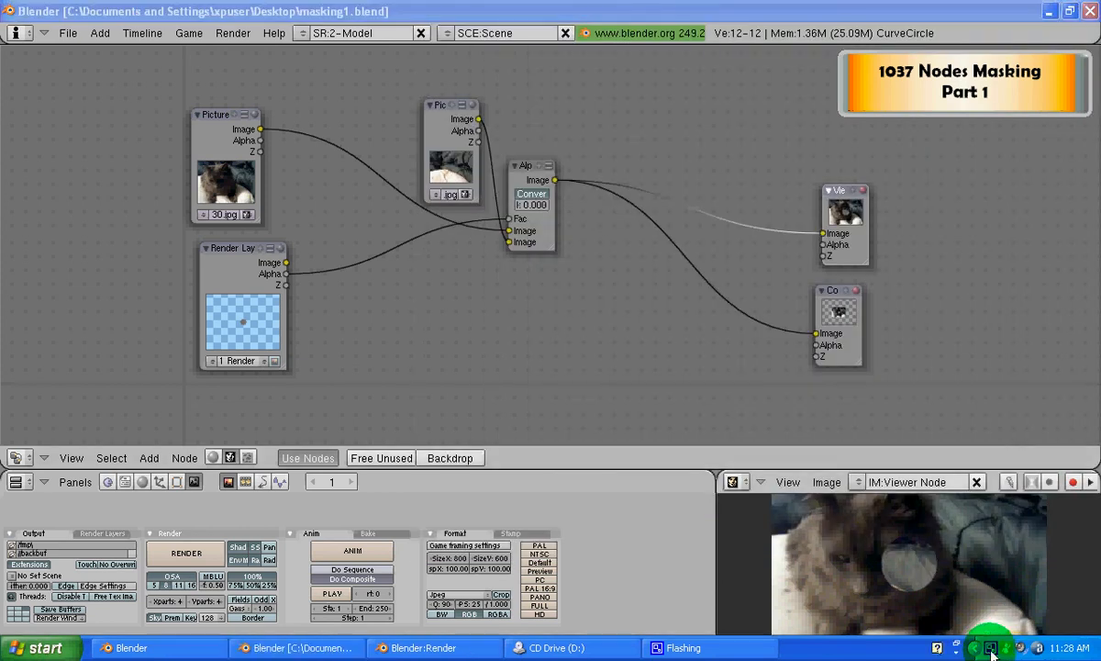
pyautogui.rightClick(991, 651)
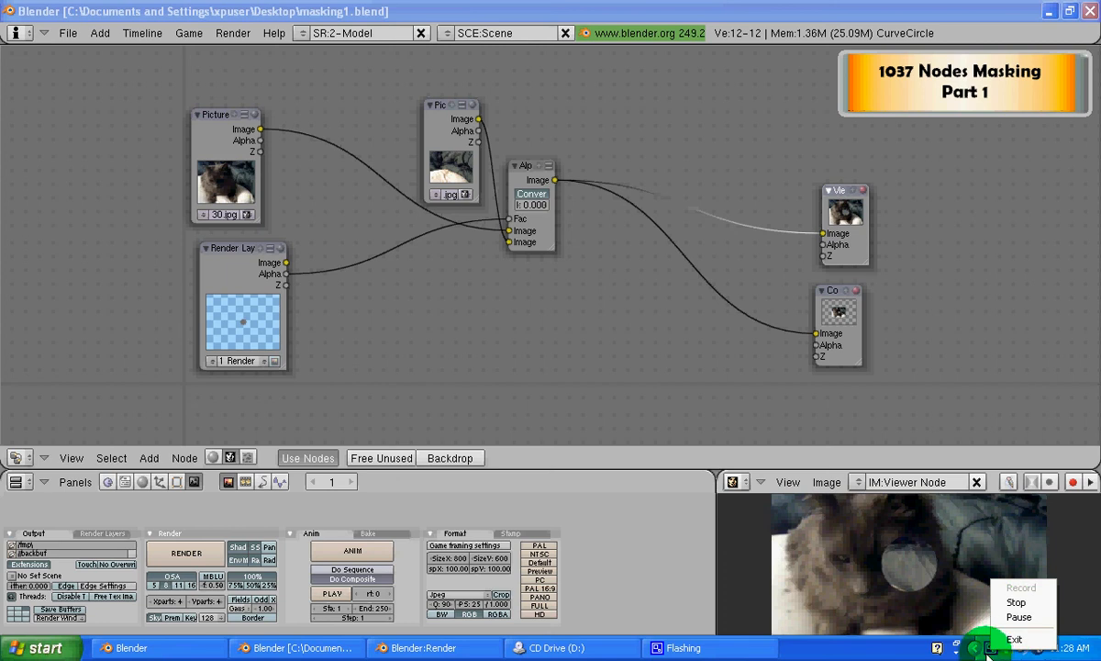
pyautogui.click(1015, 602)
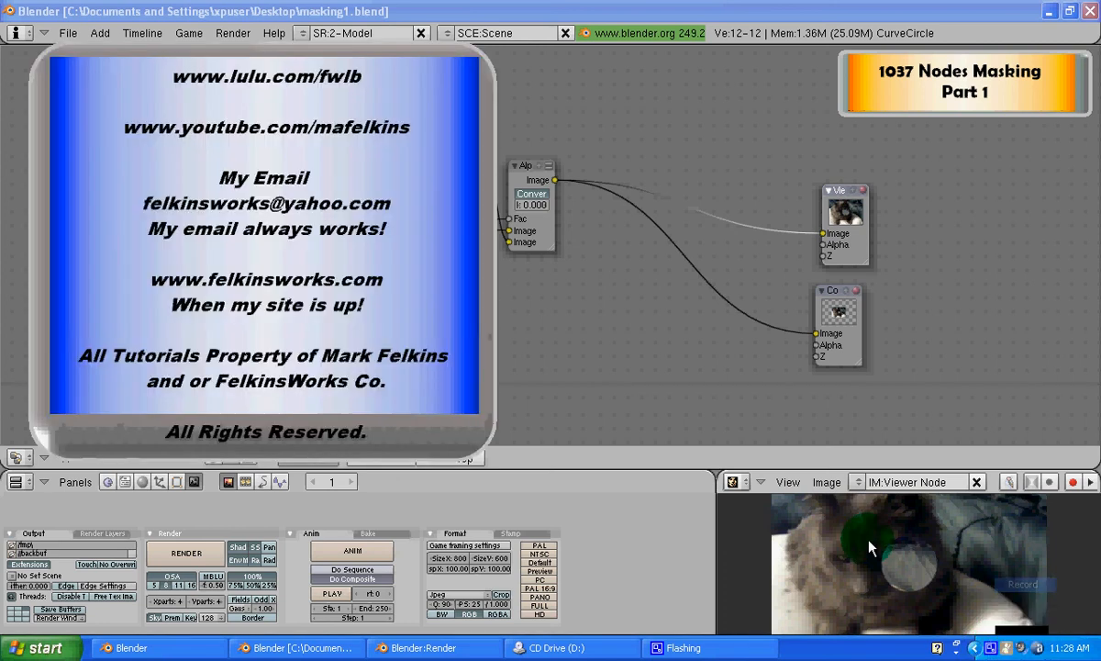